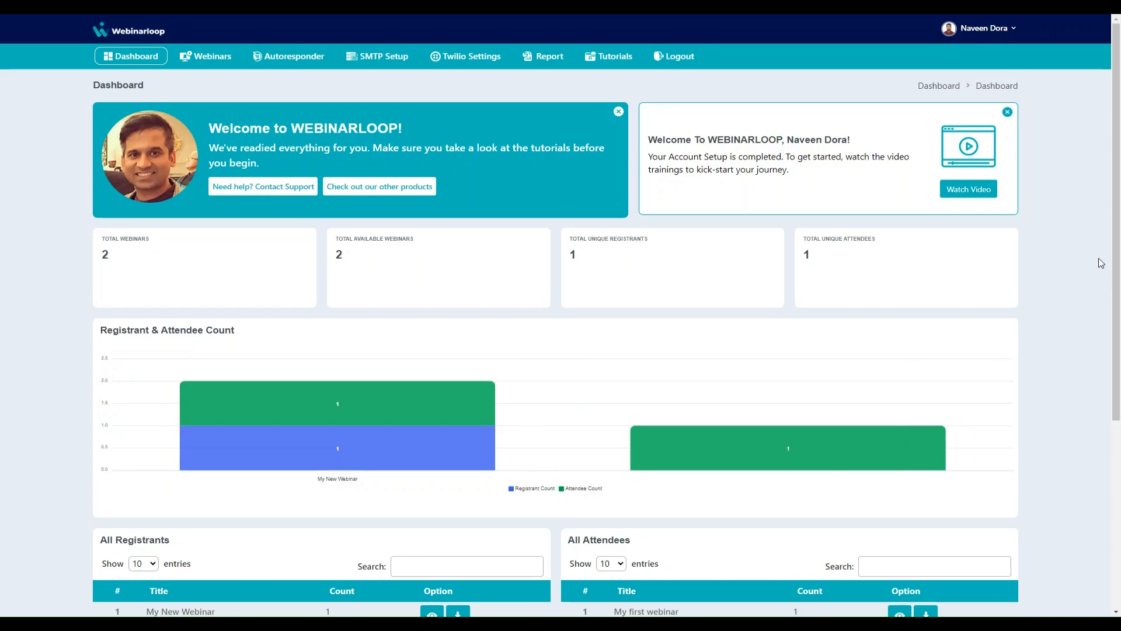
Review the account's user profile settings, the SMTP details and the Twilio number settings.
left_click(1002, 38)
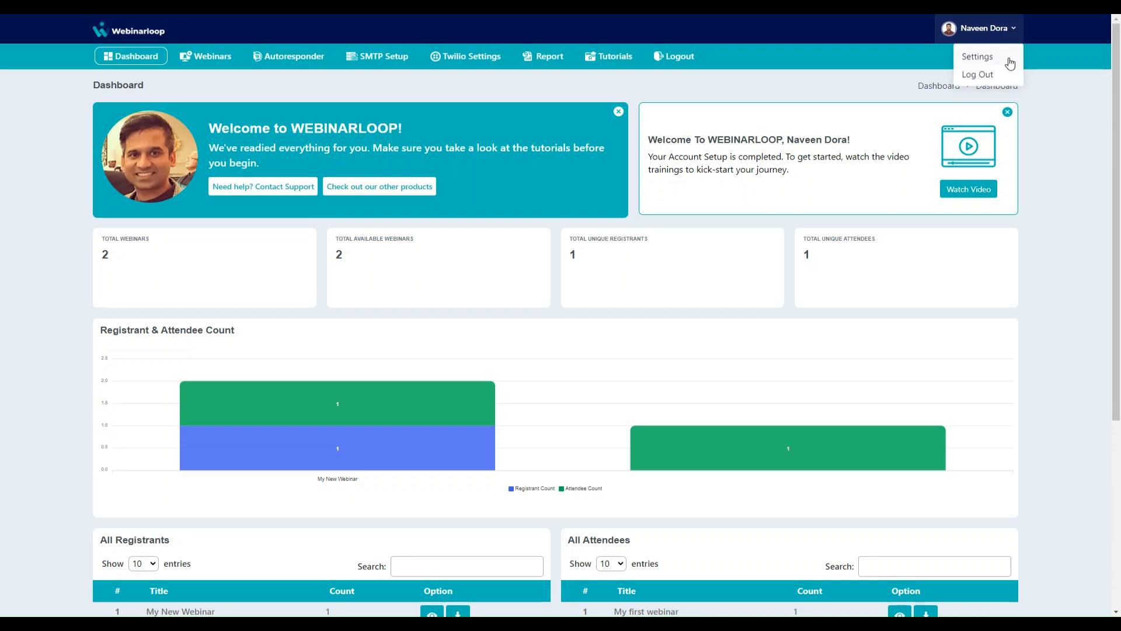
left_click(1008, 59)
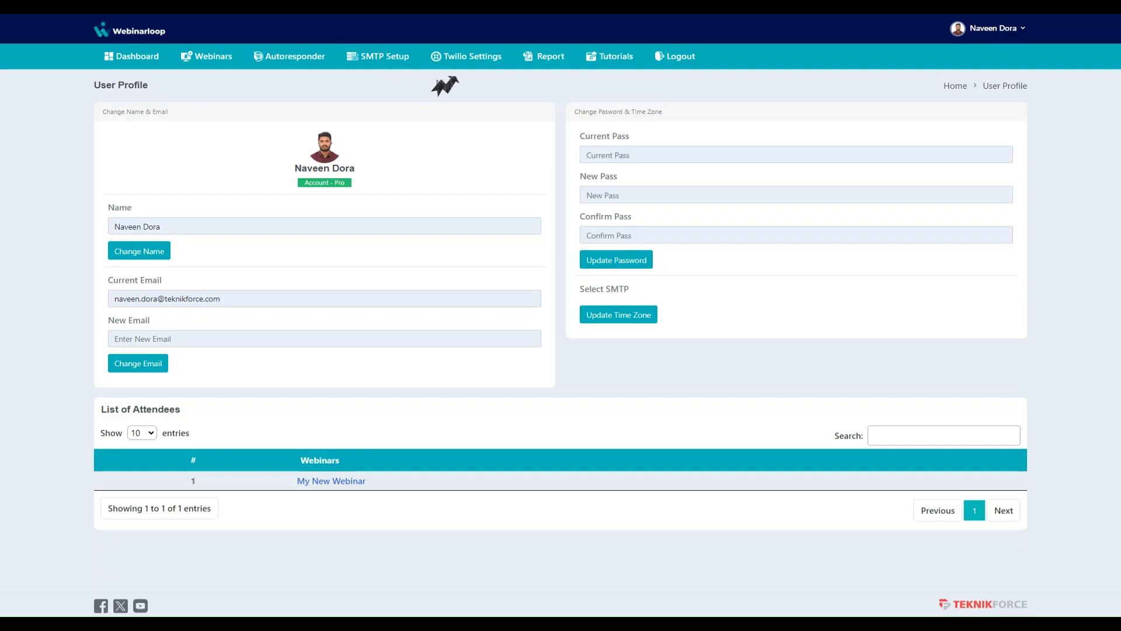
left_click(389, 64)
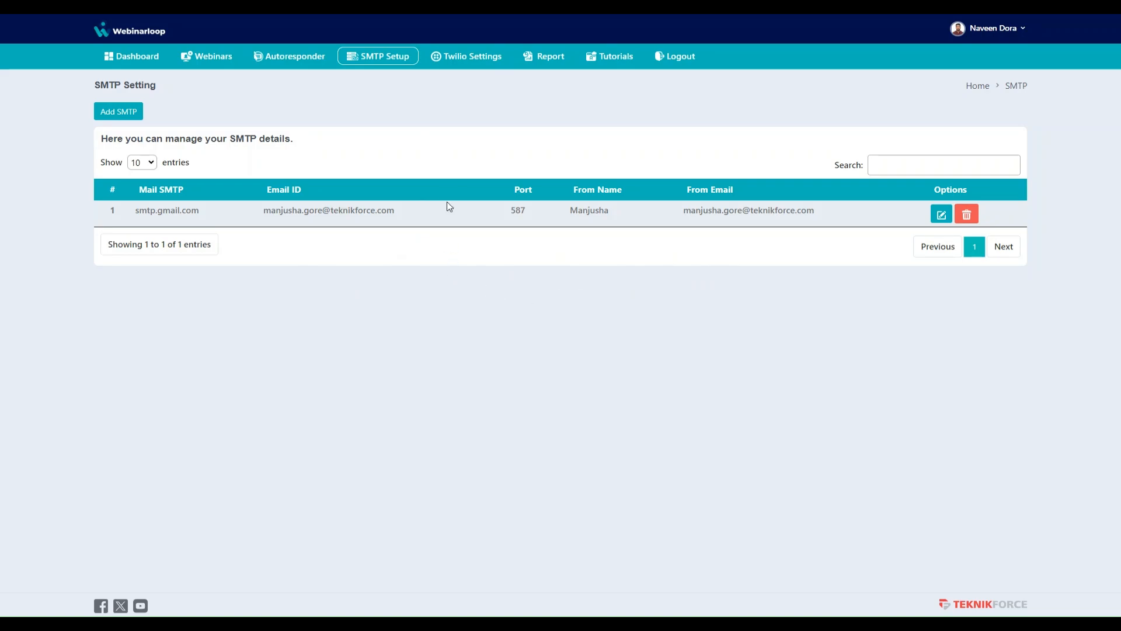
left_click(466, 64)
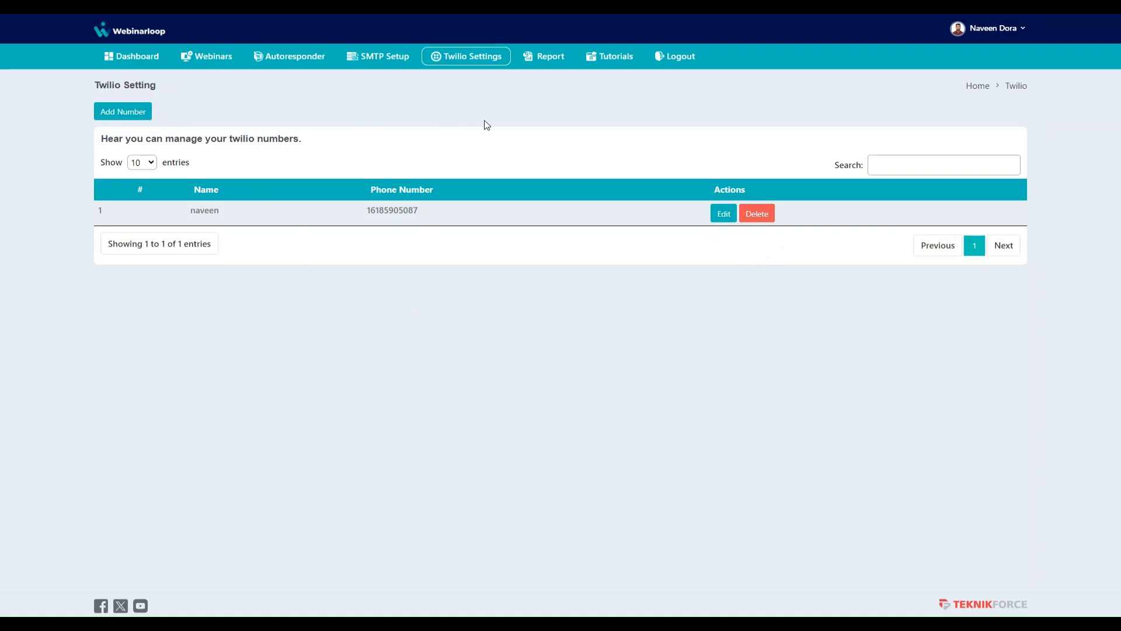
Look through the configured autoresponders and the full list of services available for adding a new autoresponder.
left_click(298, 59)
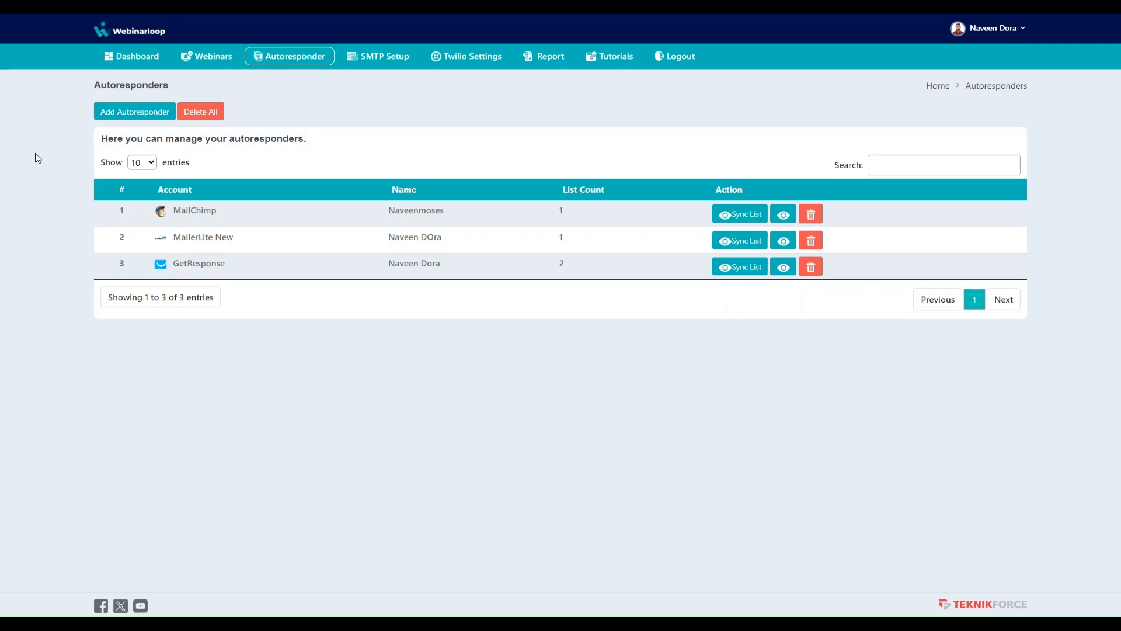
left_click(153, 116)
left_click(165, 132)
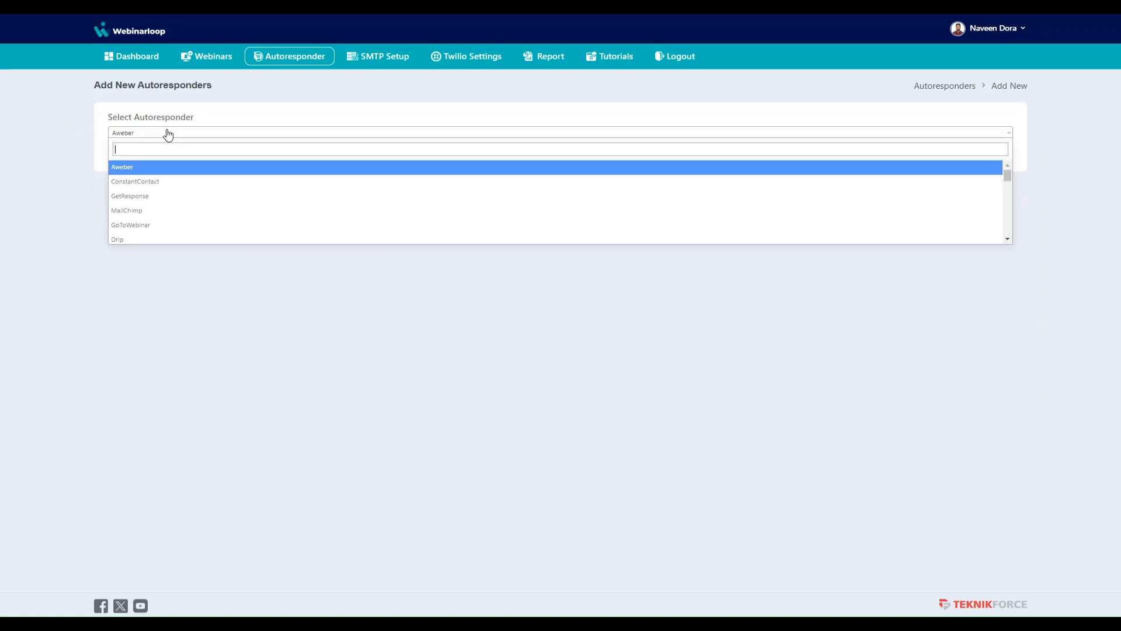
scroll(223, 203, "down", 2)
scroll(223, 204, "down", 5)
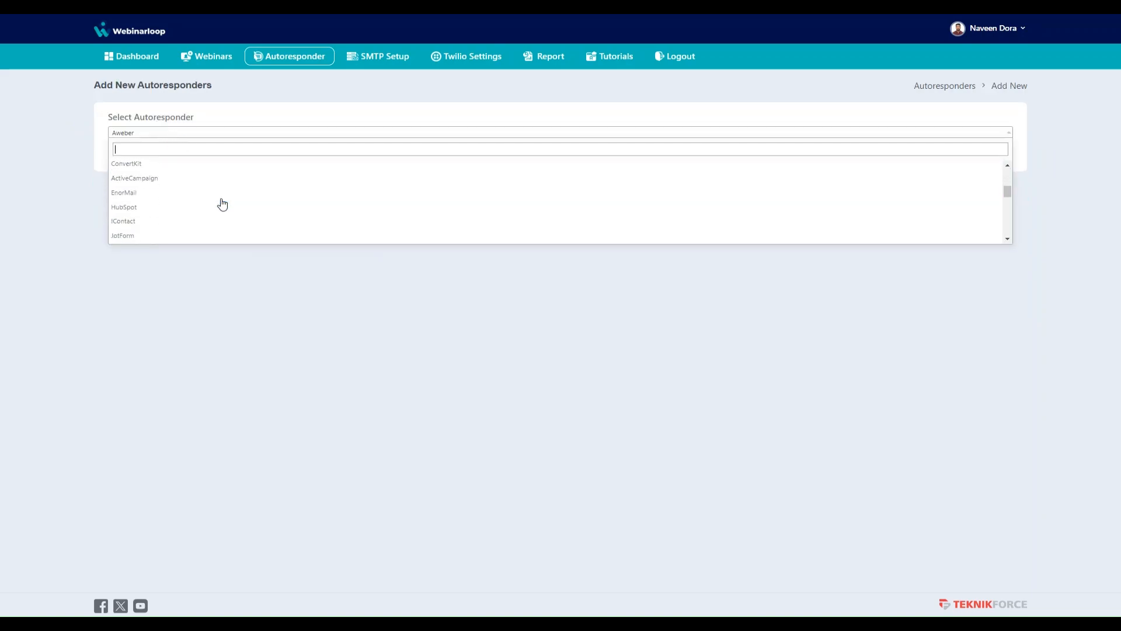
scroll(223, 204, "down", 2)
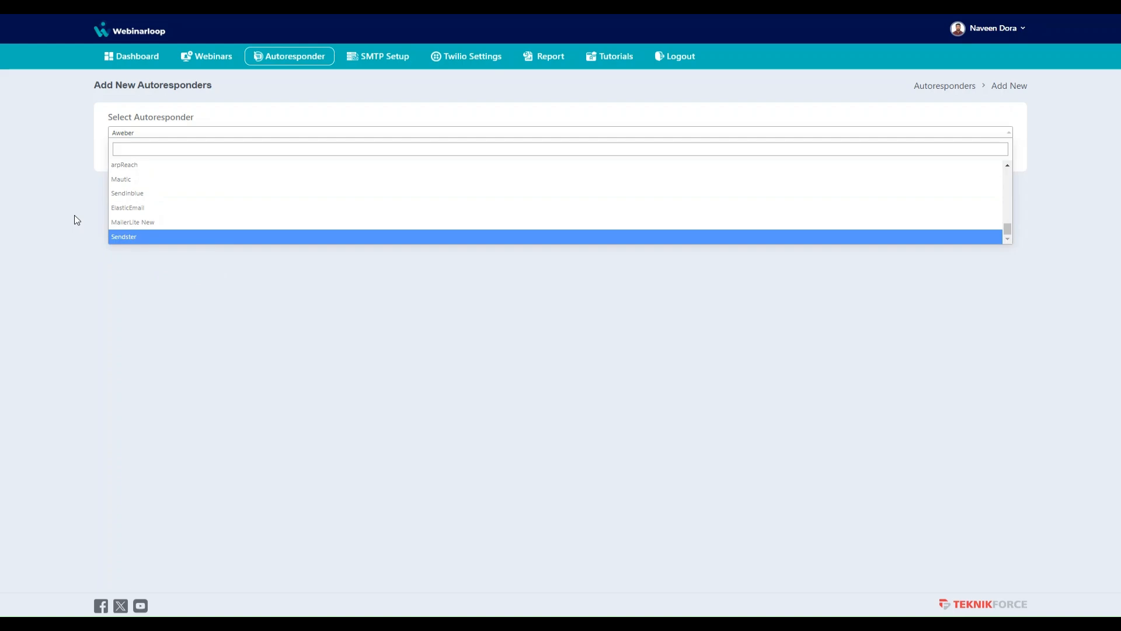
Start a new webinar titled "My webinar" and check the availability of the subdomain "myfirstwebinar1".
left_click(189, 58)
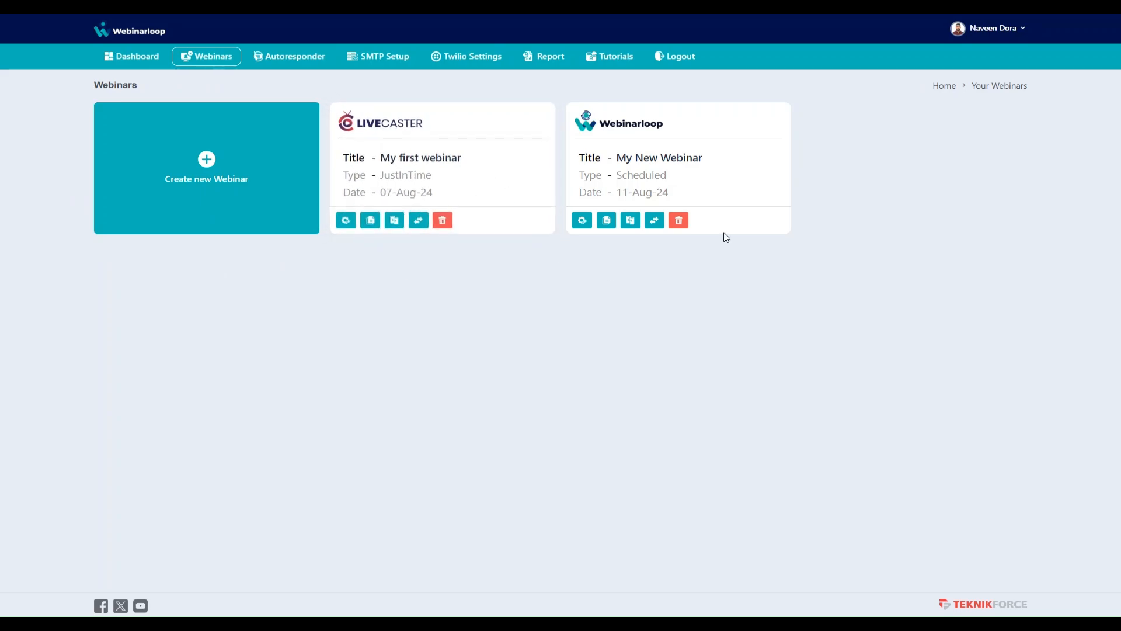
left_click(207, 175)
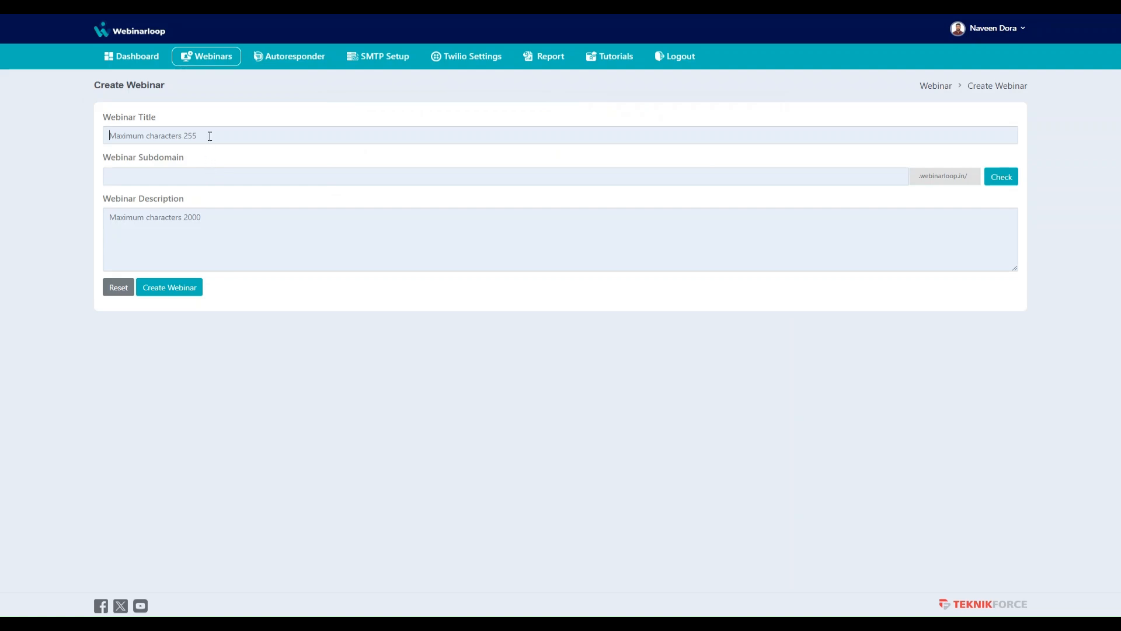
type("My webinar")
left_click(214, 177)
type("myfirstwebinar")
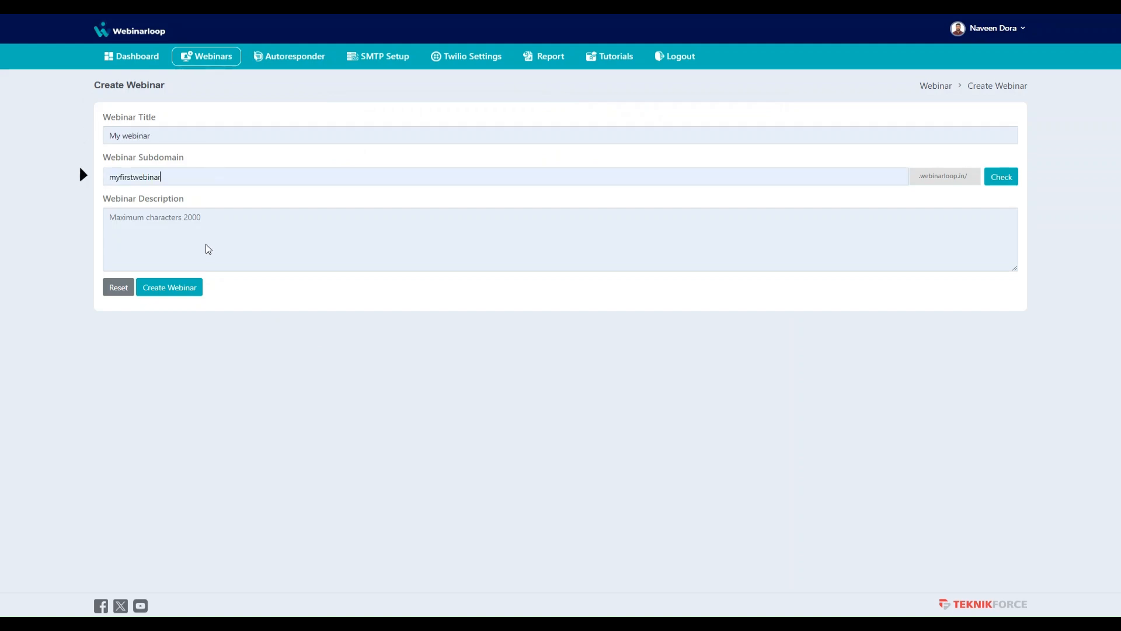
left_click(1004, 188)
left_click(993, 187)
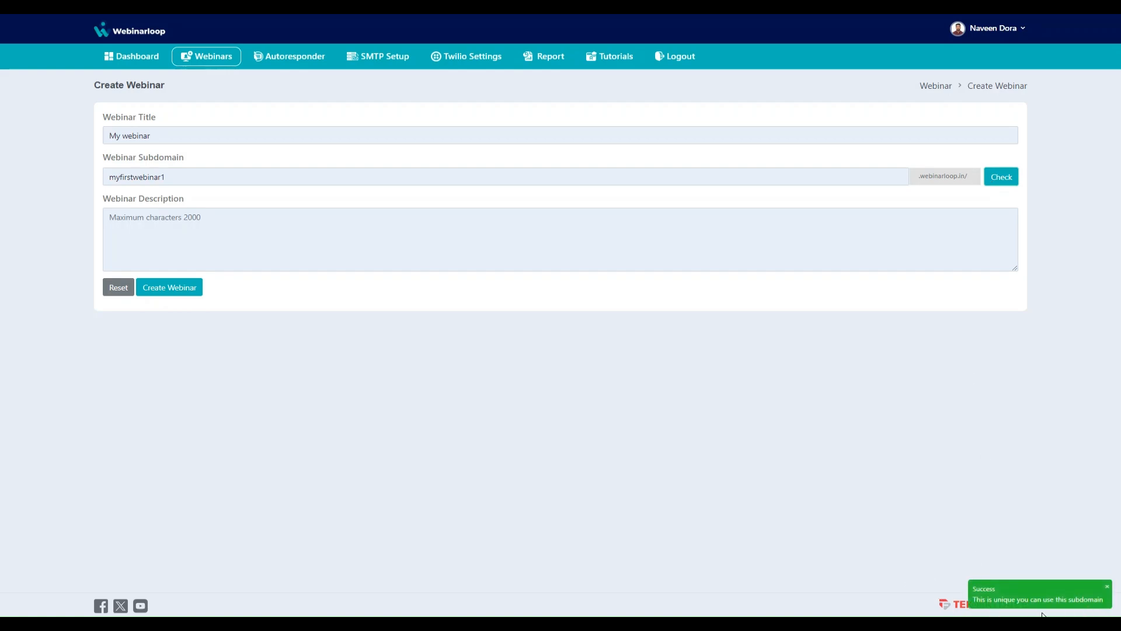
Enter "My new webinar" as the webinar description and create the webinar.
left_click(418, 228)
type("My new webinar")
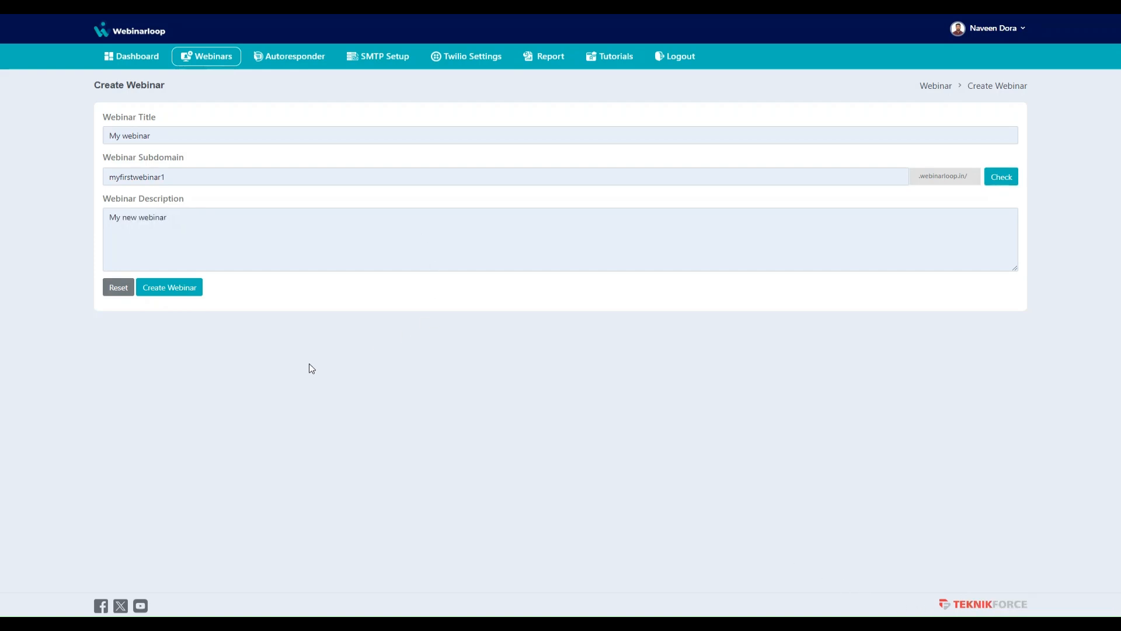
left_click(195, 293)
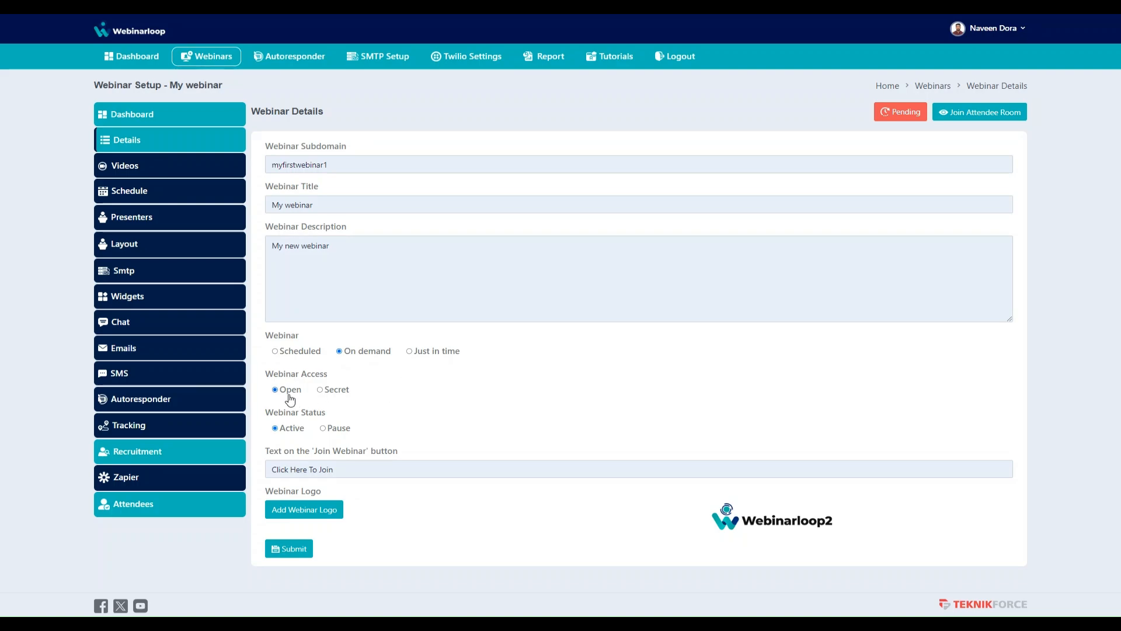
Save the webinar details as on demand with open access, active status and the LIVECASTER logo.
left_click(320, 390)
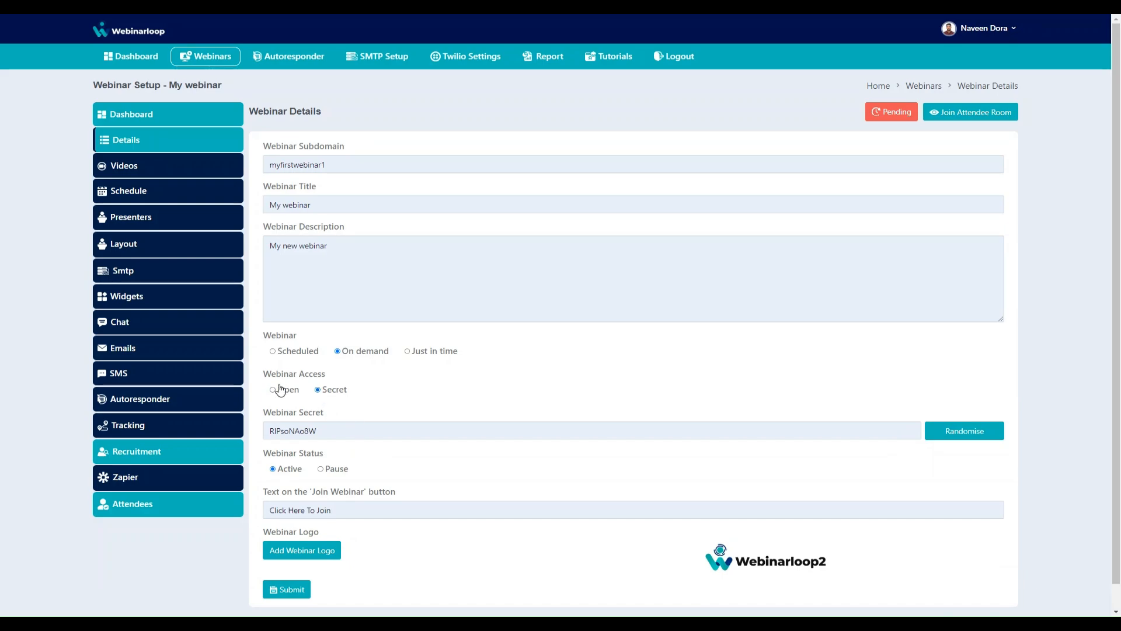
left_click(273, 390)
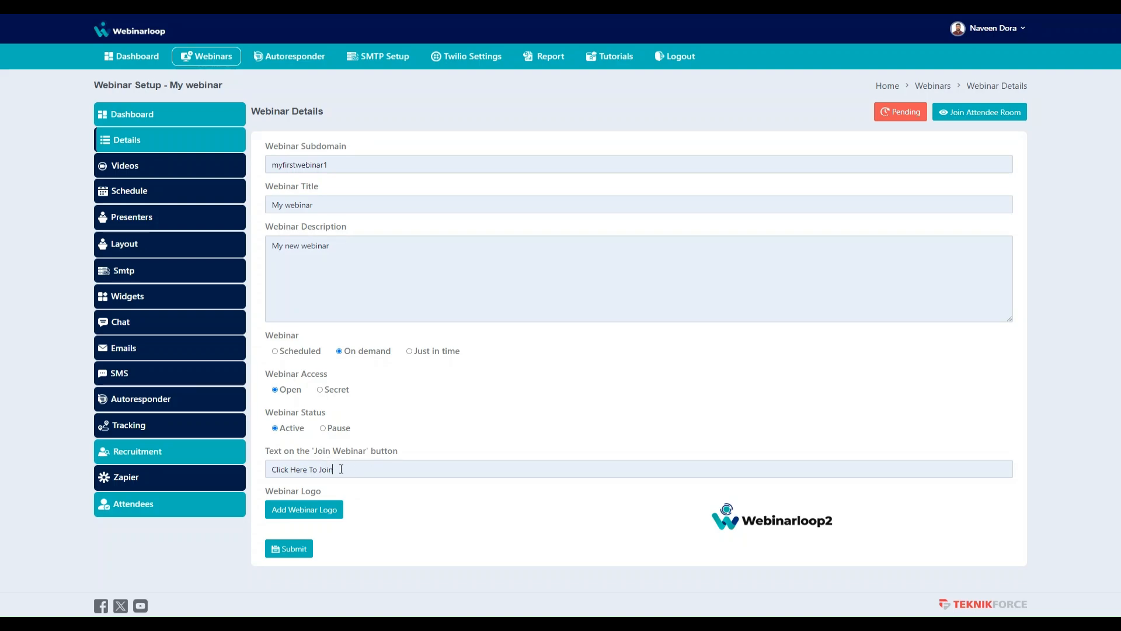
left_click_drag(344, 469, 265, 474)
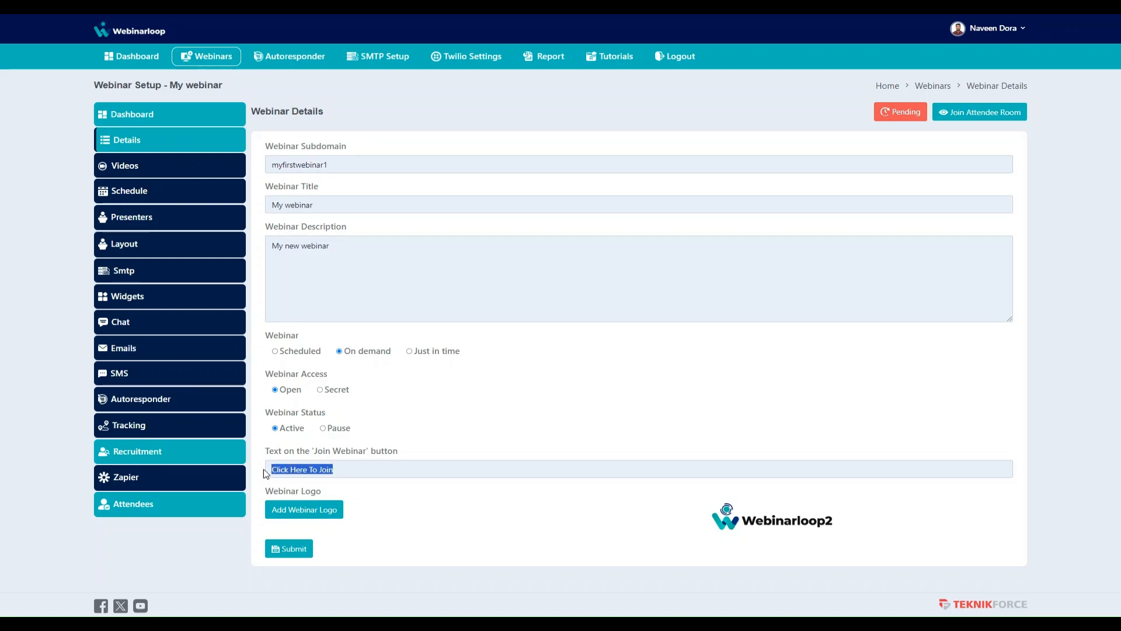
left_click(394, 472)
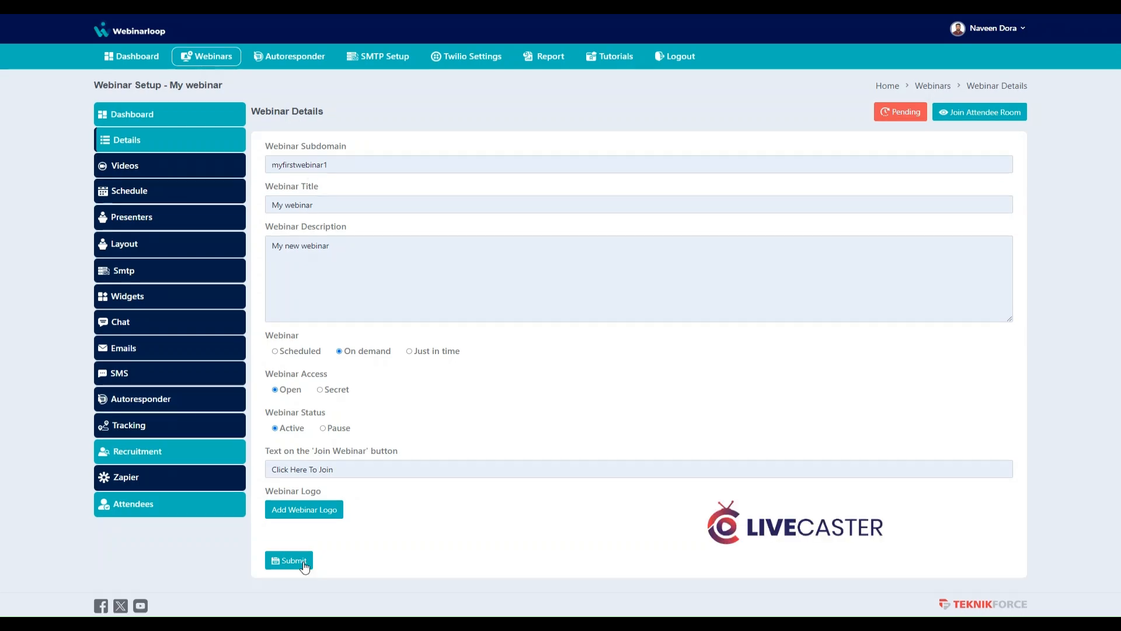
left_click(303, 562)
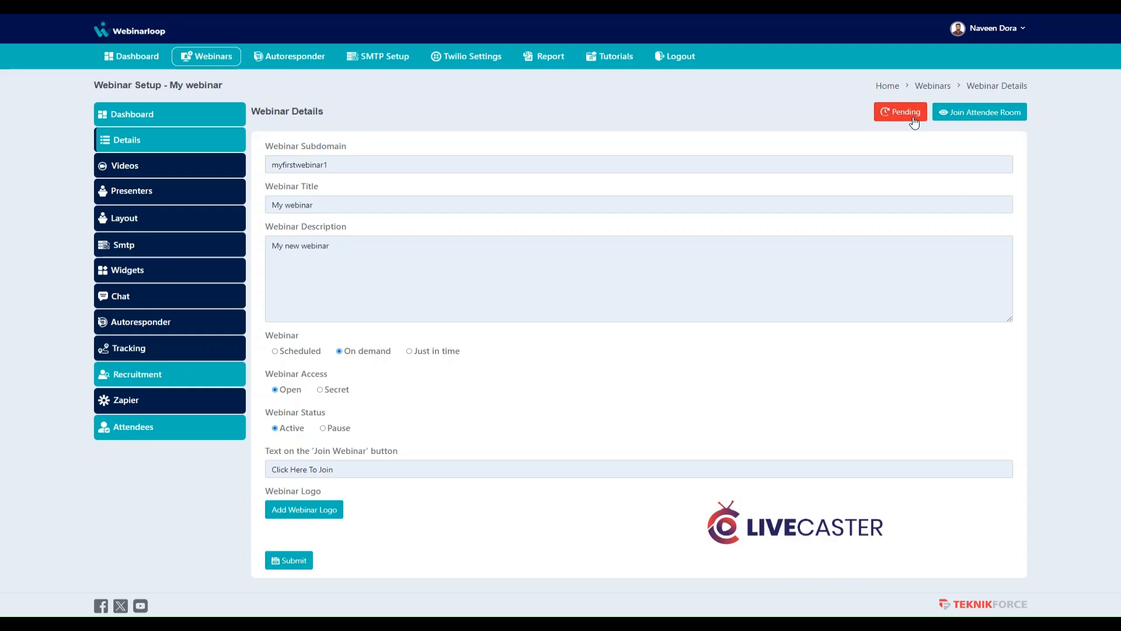
Check which essential steps are still pending before the webinar can go live.
left_click(914, 118)
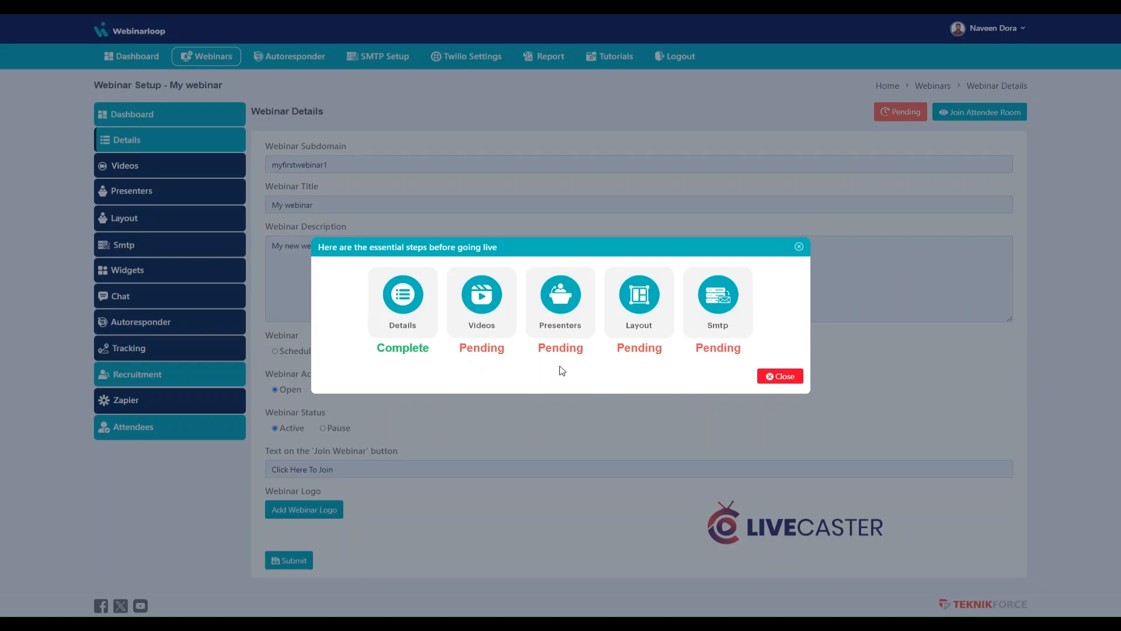
left_click(767, 377)
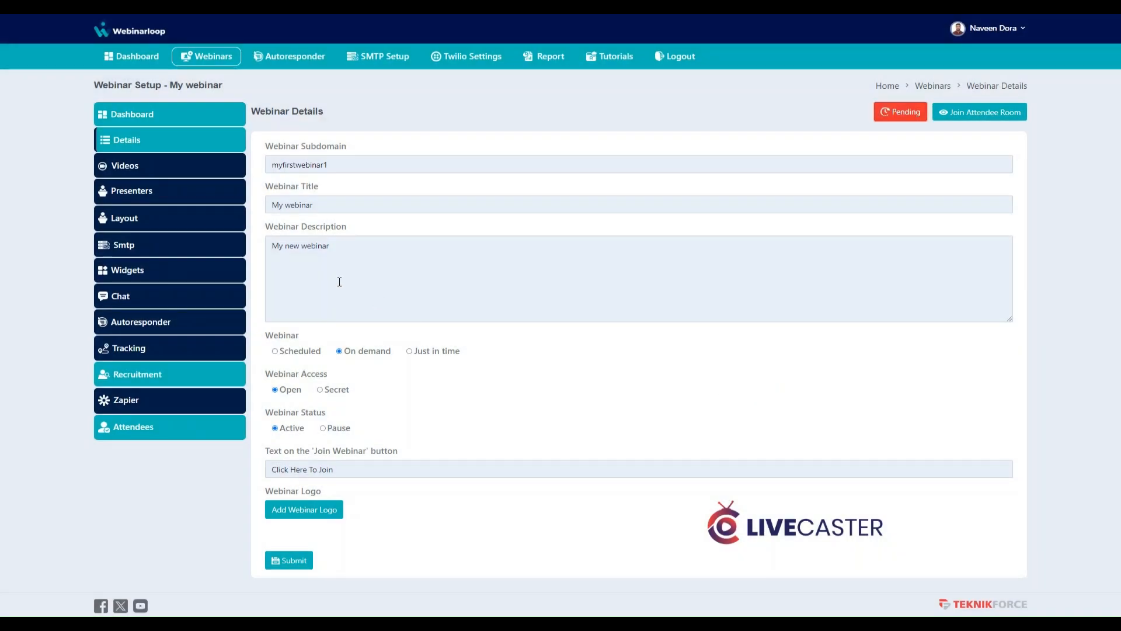
left_click(199, 174)
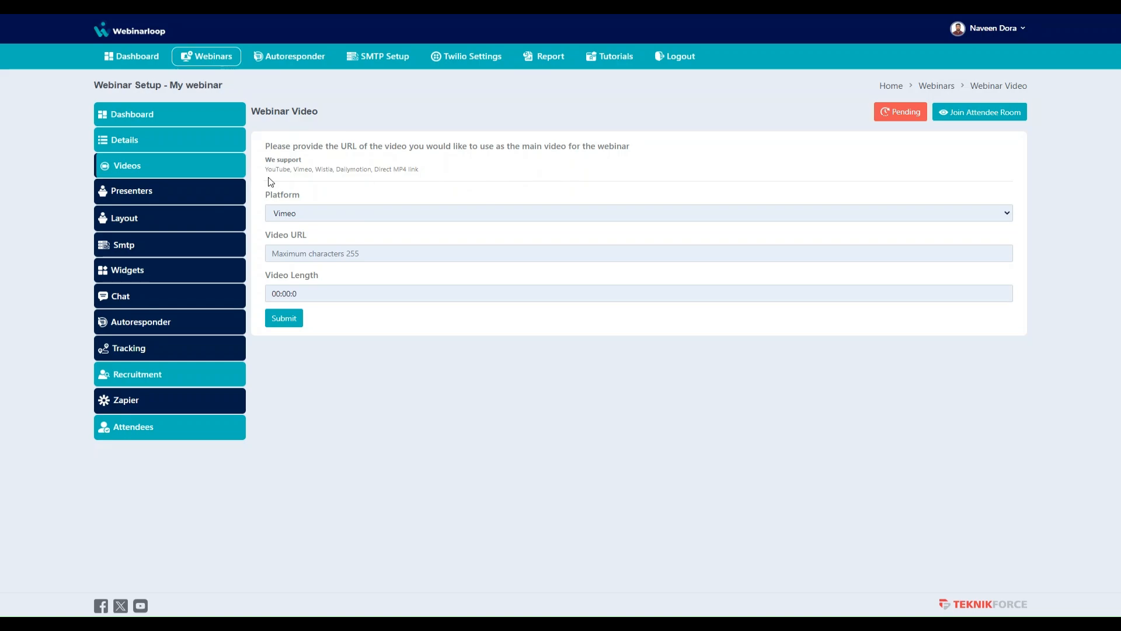
left_click_drag(263, 171, 431, 173)
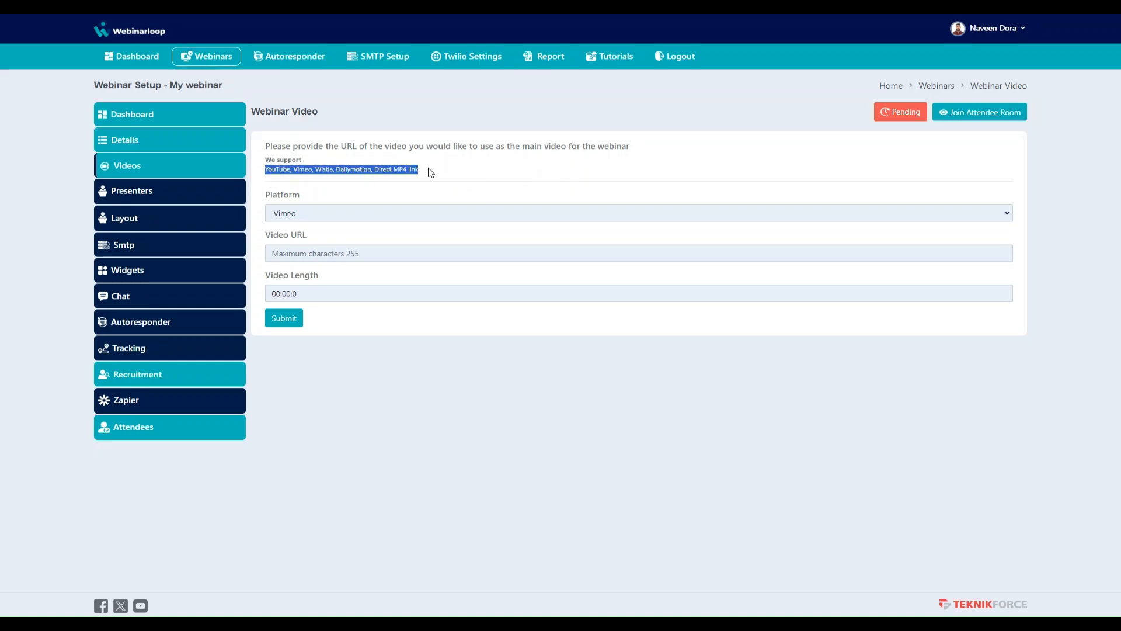
left_click(445, 175)
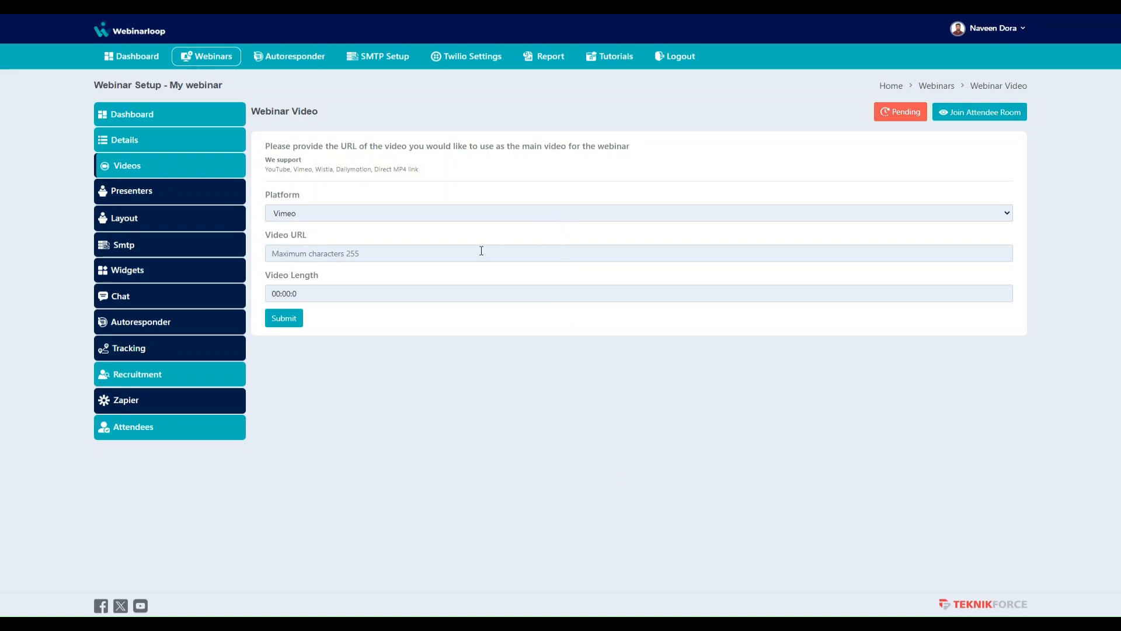
type("https://player.vimeo.com/video/588686850")
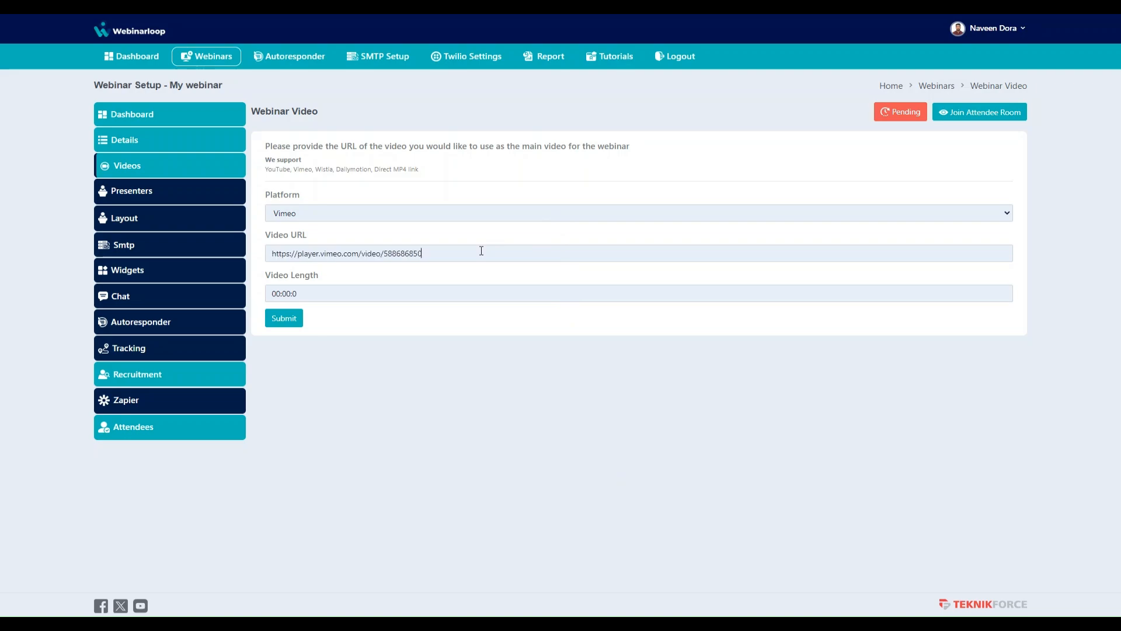
left_click(333, 294)
left_click(335, 311)
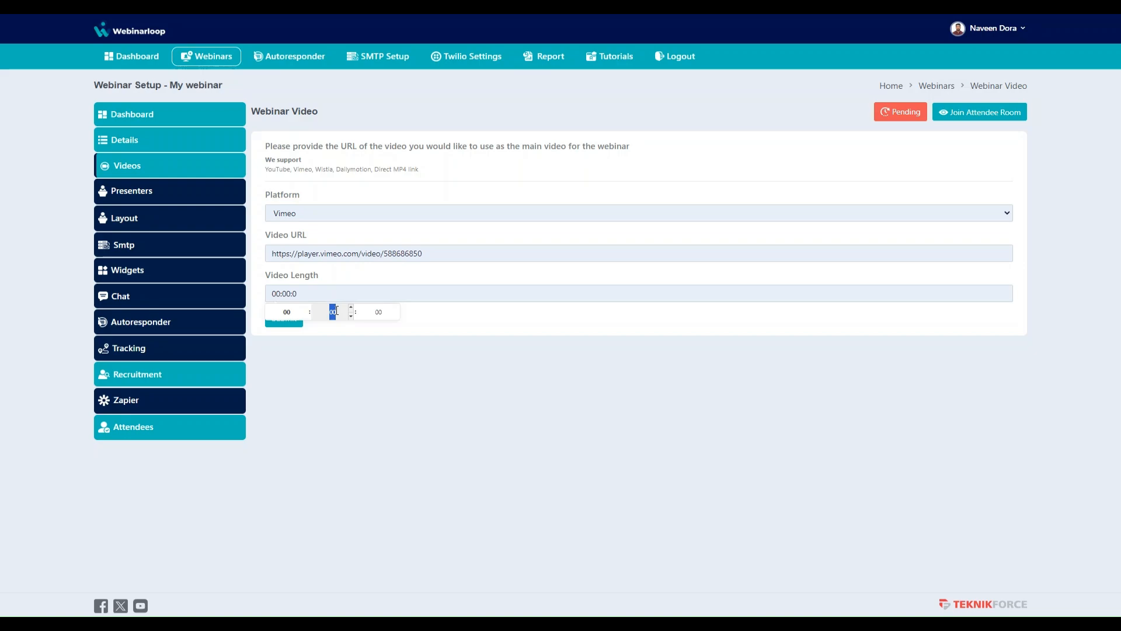
type("5")
left_click(376, 349)
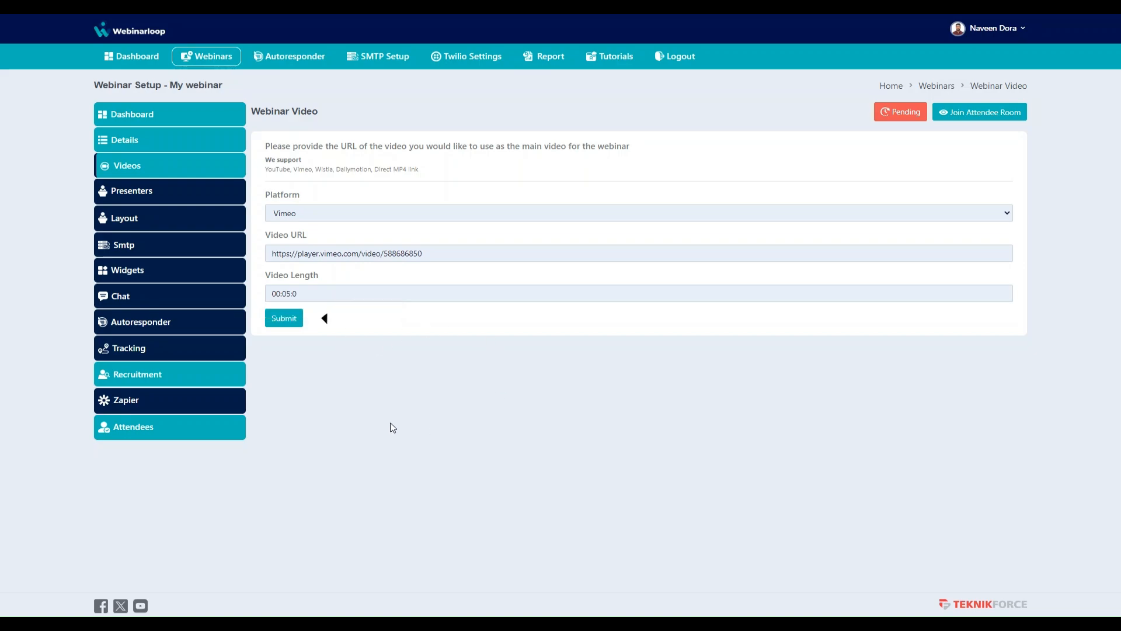
left_click(297, 325)
Review the completion status of the Details and Videos steps in the go-live checklist, then close it.
left_click(886, 112)
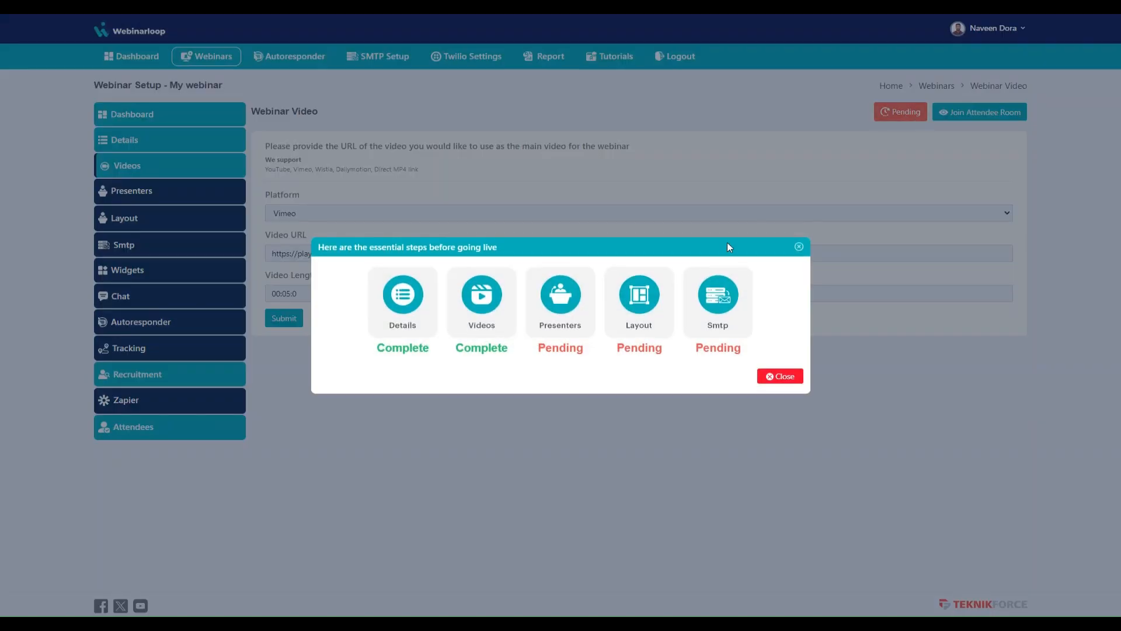
left_click_drag(365, 350, 513, 356)
left_click(454, 349)
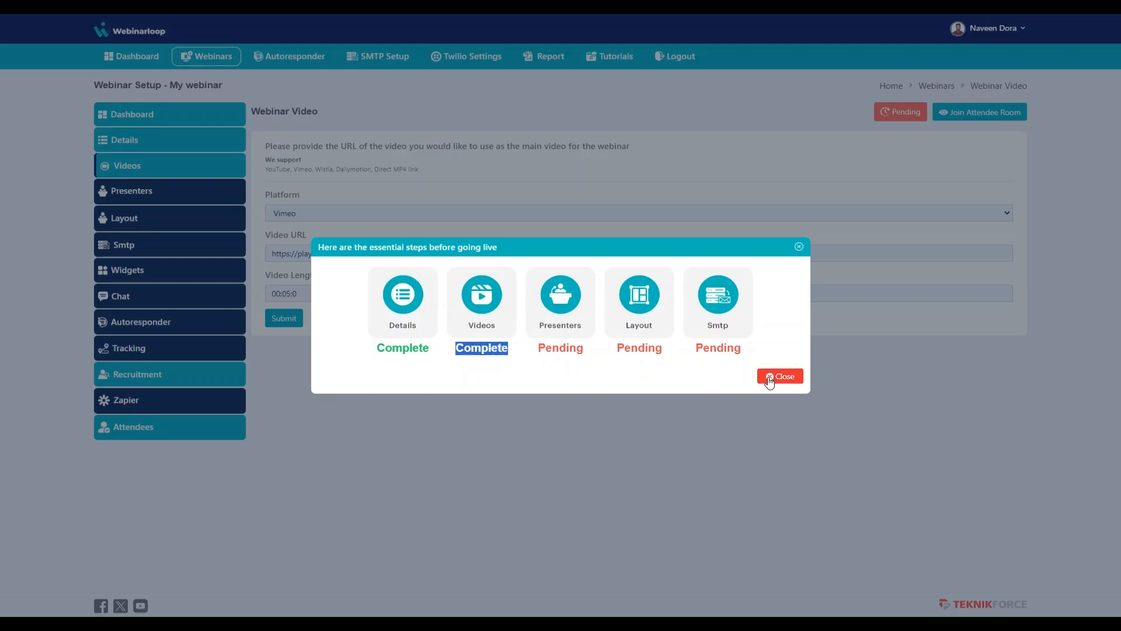
left_click(706, 382)
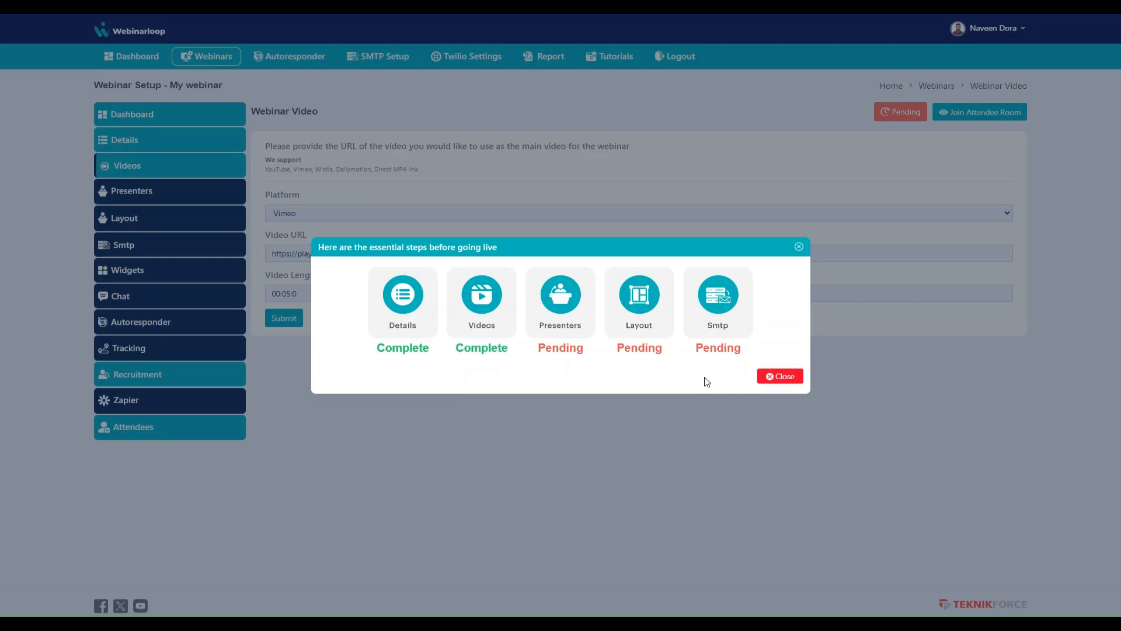
left_click(771, 377)
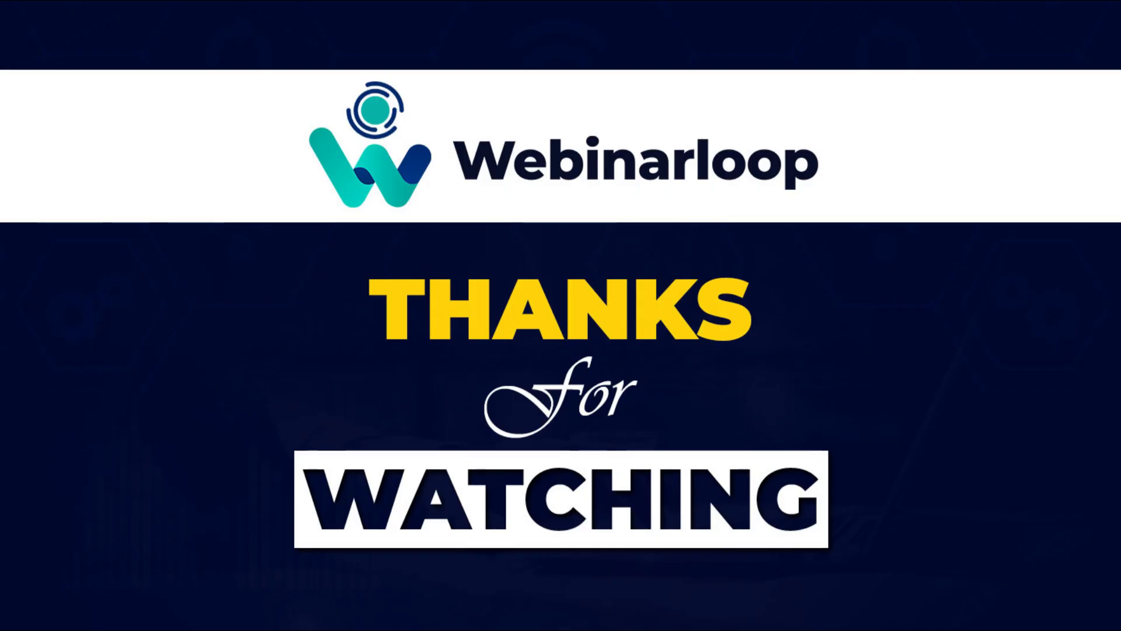